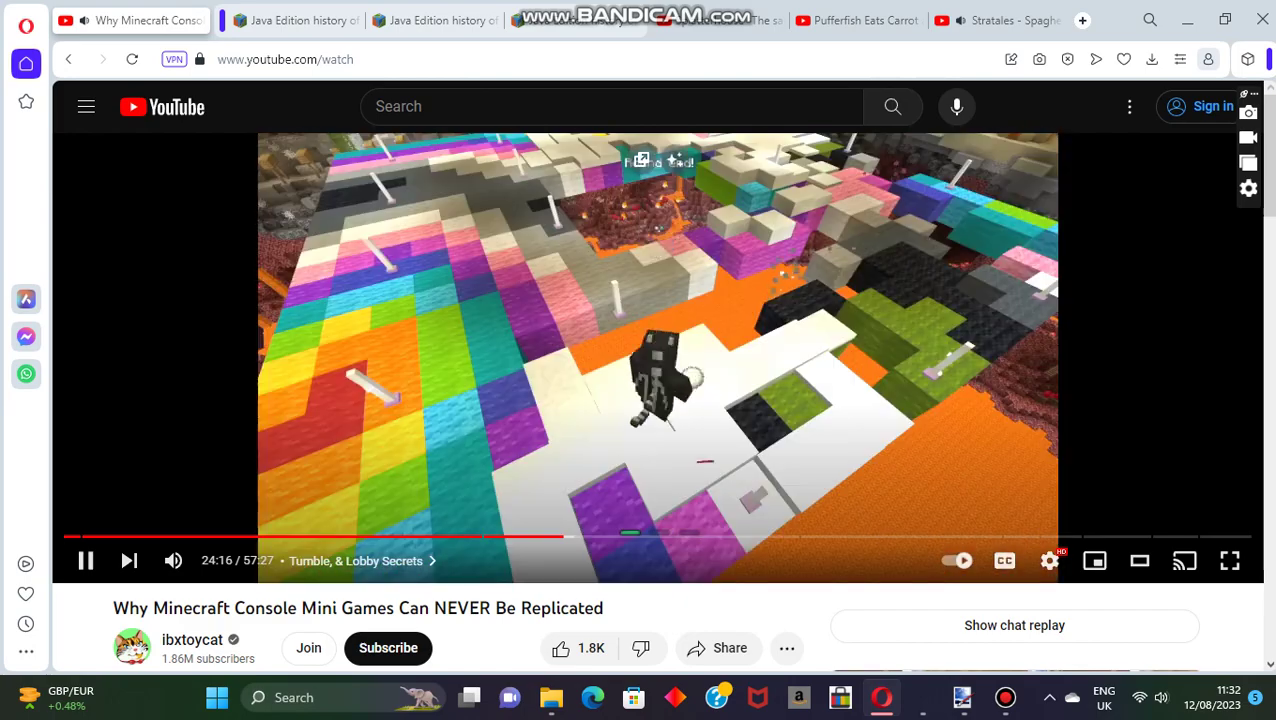
Switch from the browser to the Glow Squid.png texture in paint.net.
mouse_move(1005, 697)
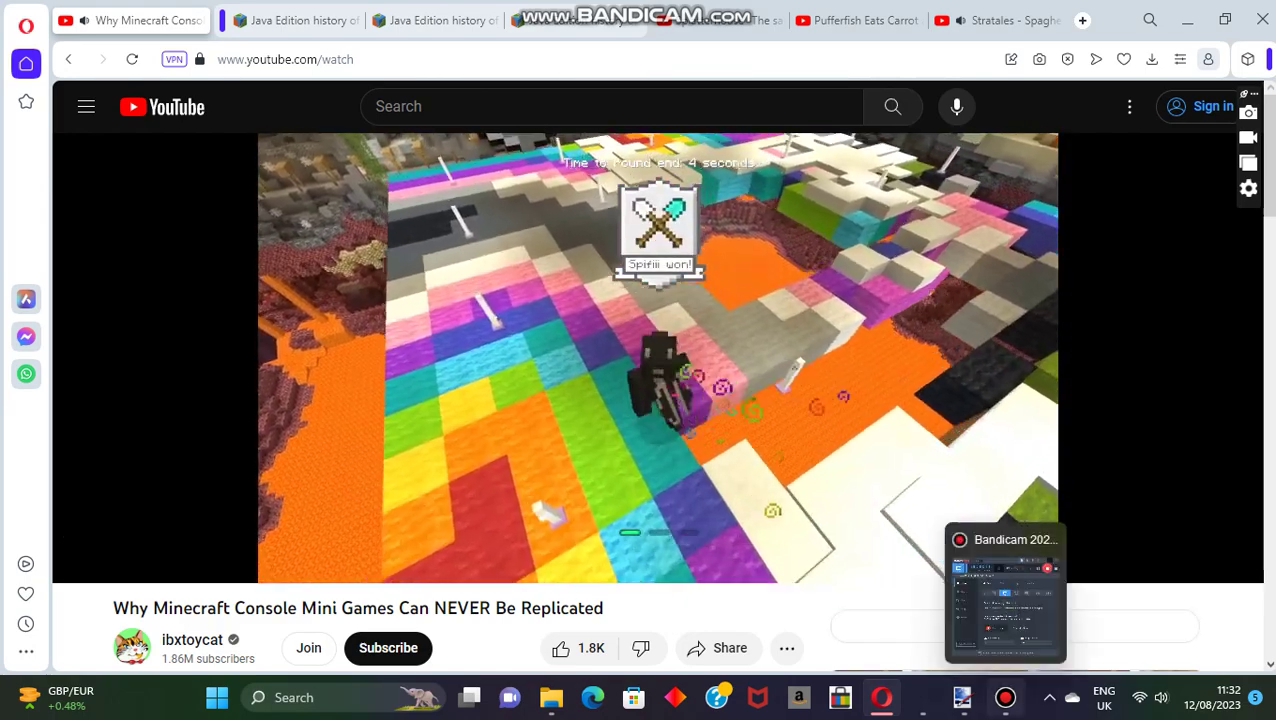
mouse_move(962, 697)
left_click(980, 605)
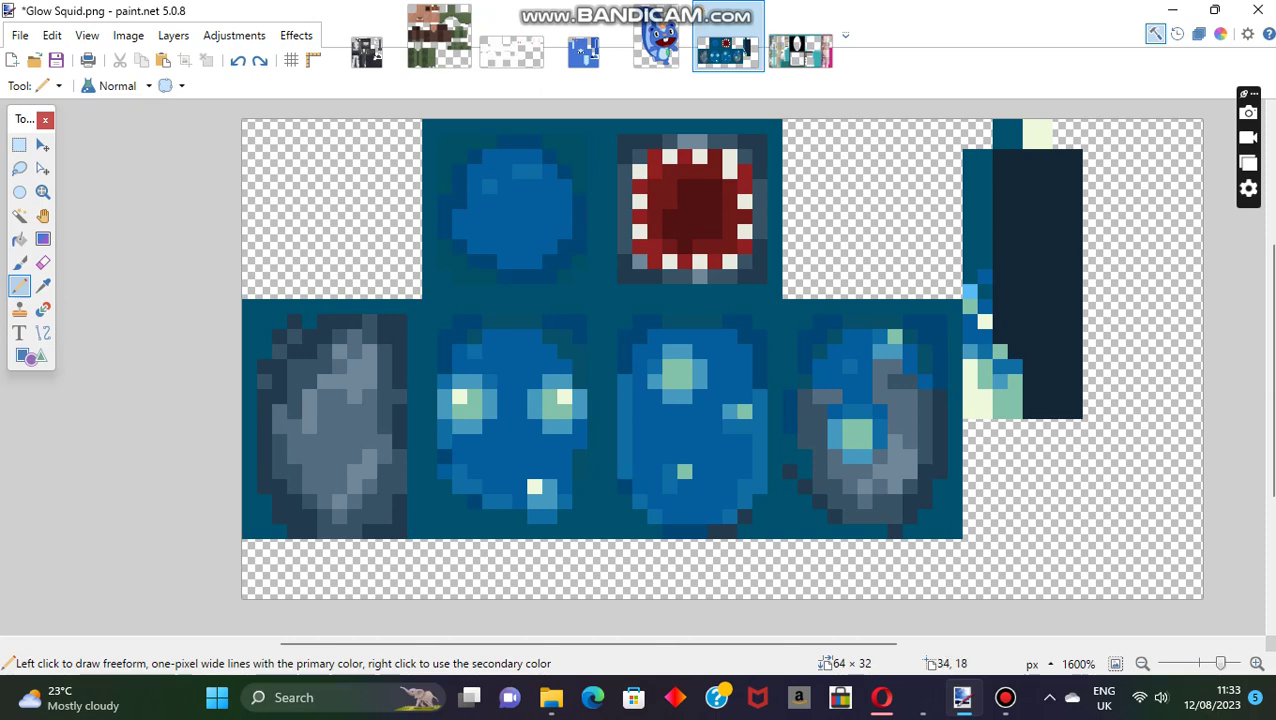
left_click(52, 35)
left_click(56, 62)
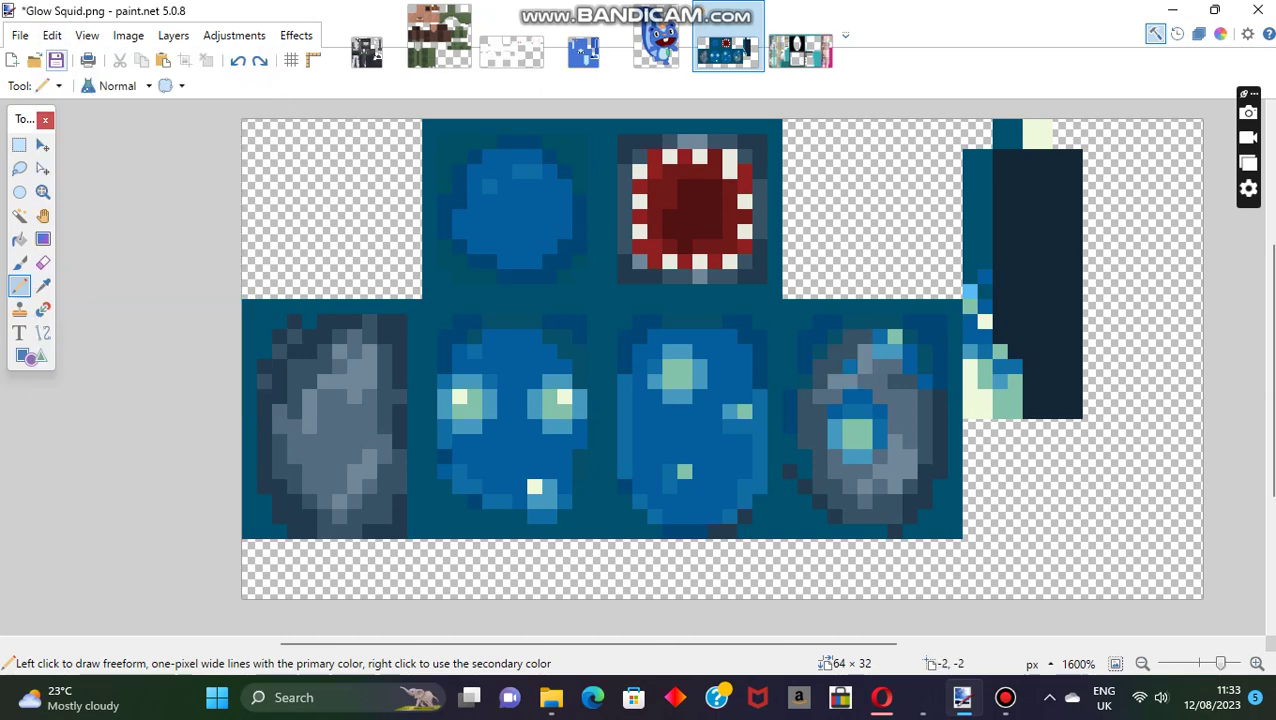
left_click(52, 35)
left_click(80, 82)
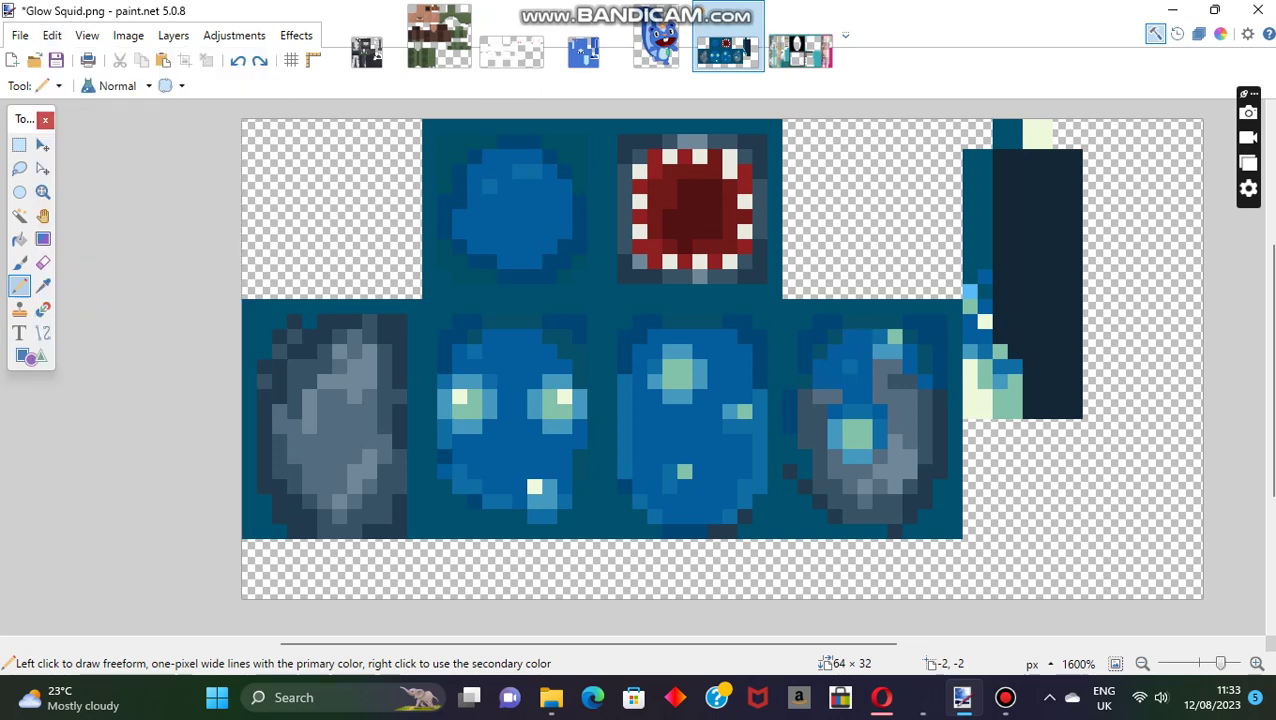
Sample colours from the squid texture and pencil over pixels along the left edge of the rightmost body face.
left_click(43, 286)
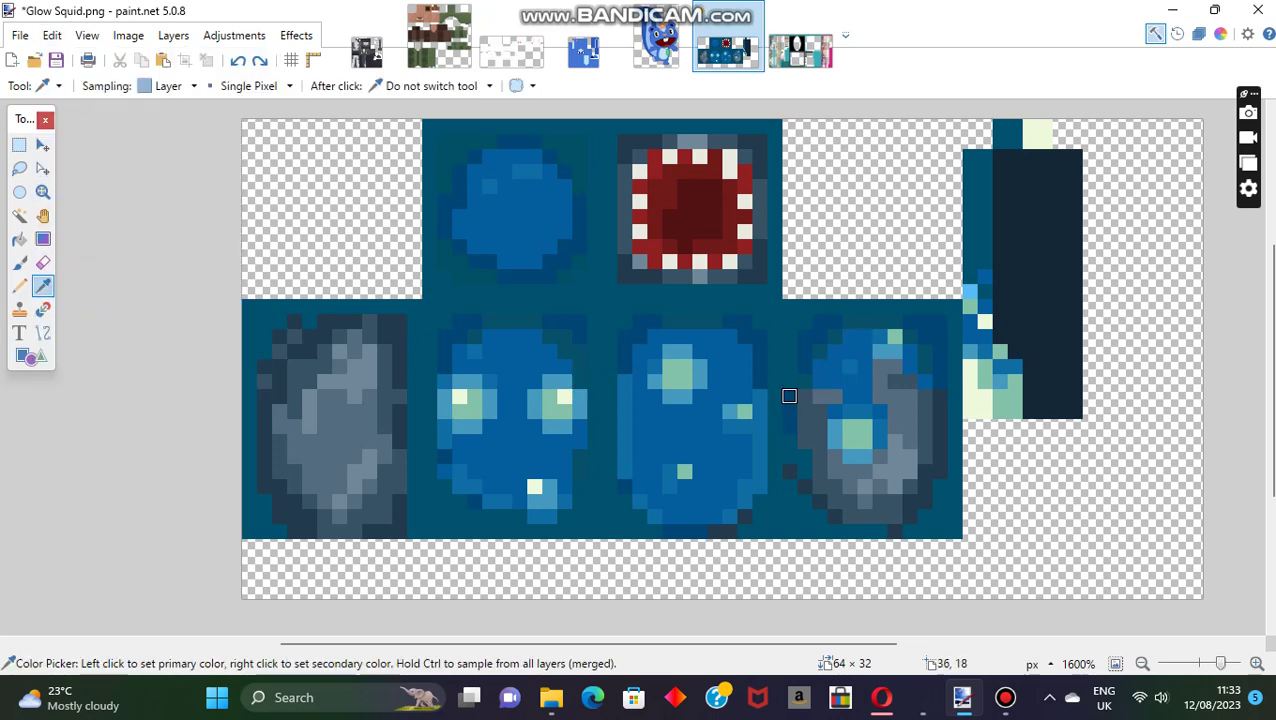
left_click(19, 285)
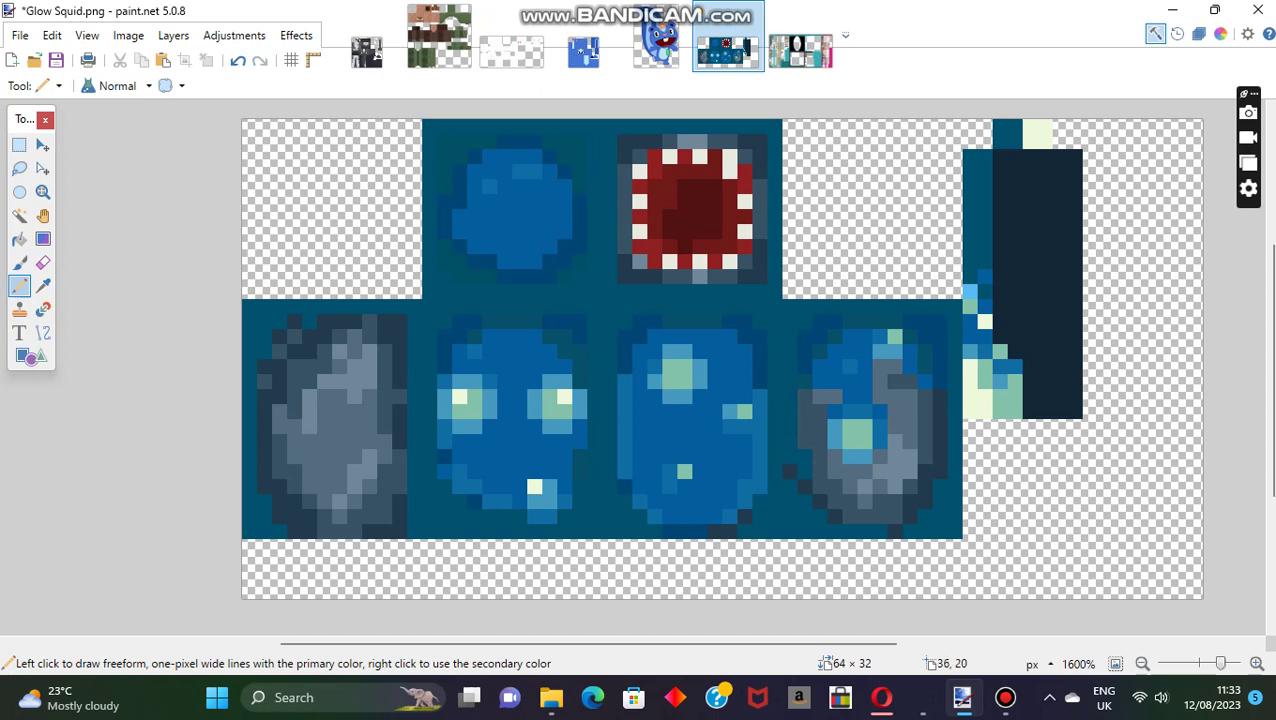
left_click(43, 286)
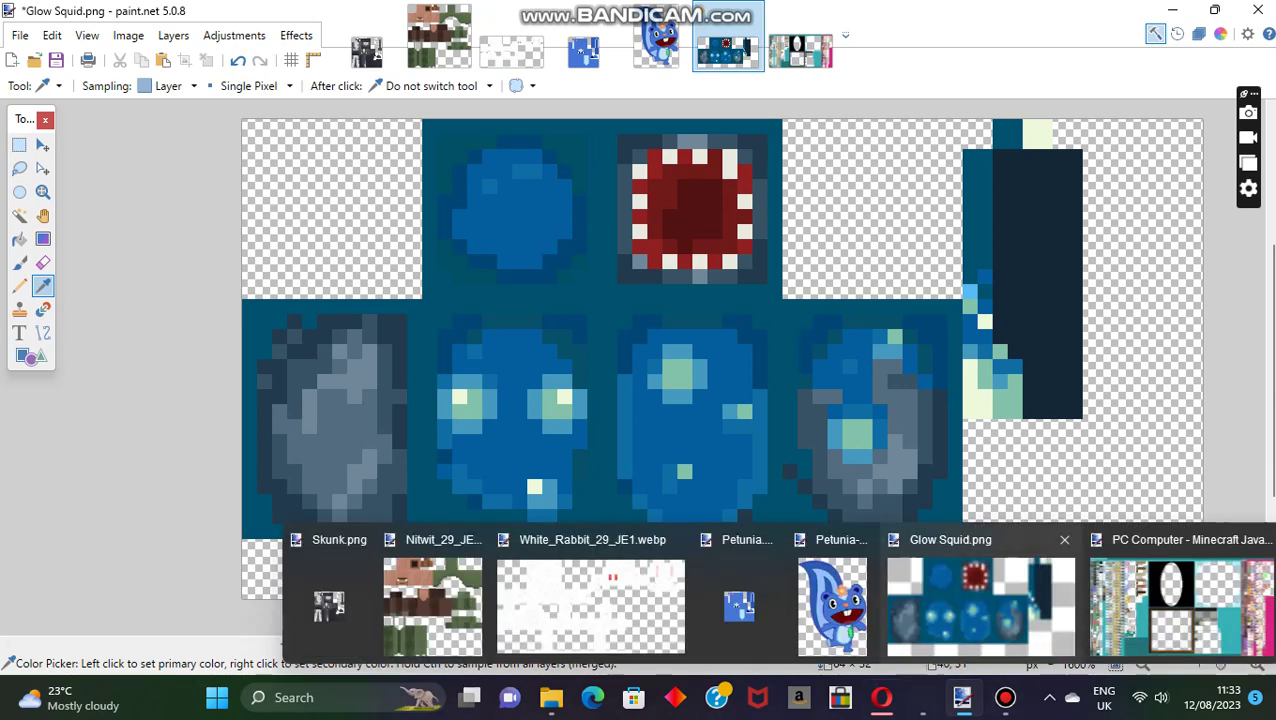
Switch to Opera and watch the YouTube video about Minecraft console mini games, glancing at its description.
mouse_move(921, 697)
left_click(881, 697)
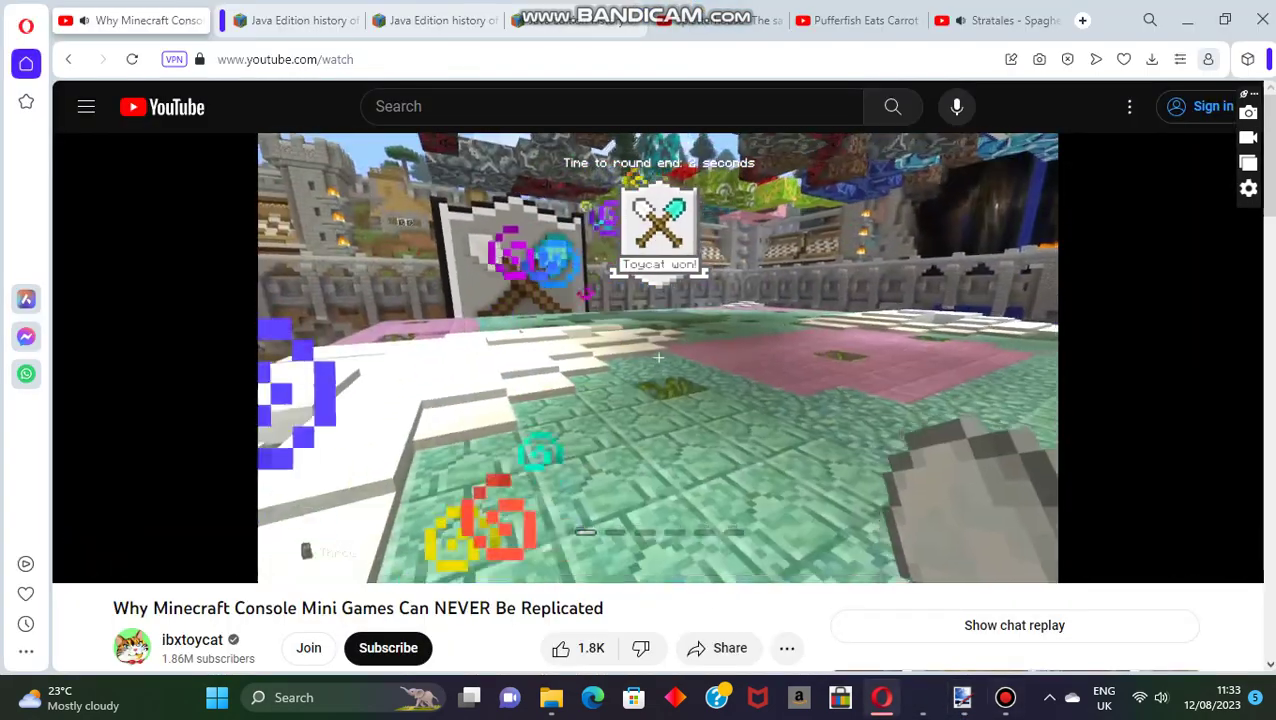
mouse_move(1005, 697)
mouse_move(962, 697)
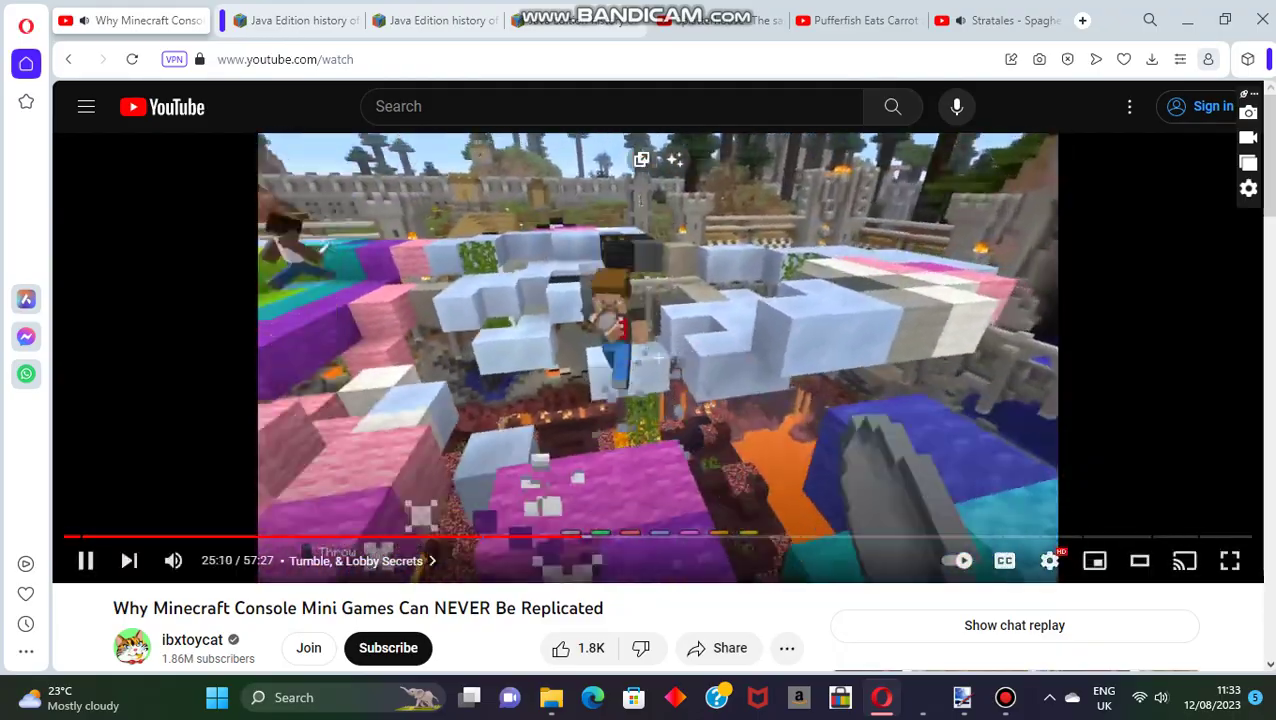
scroll(640, 400, "down", 1)
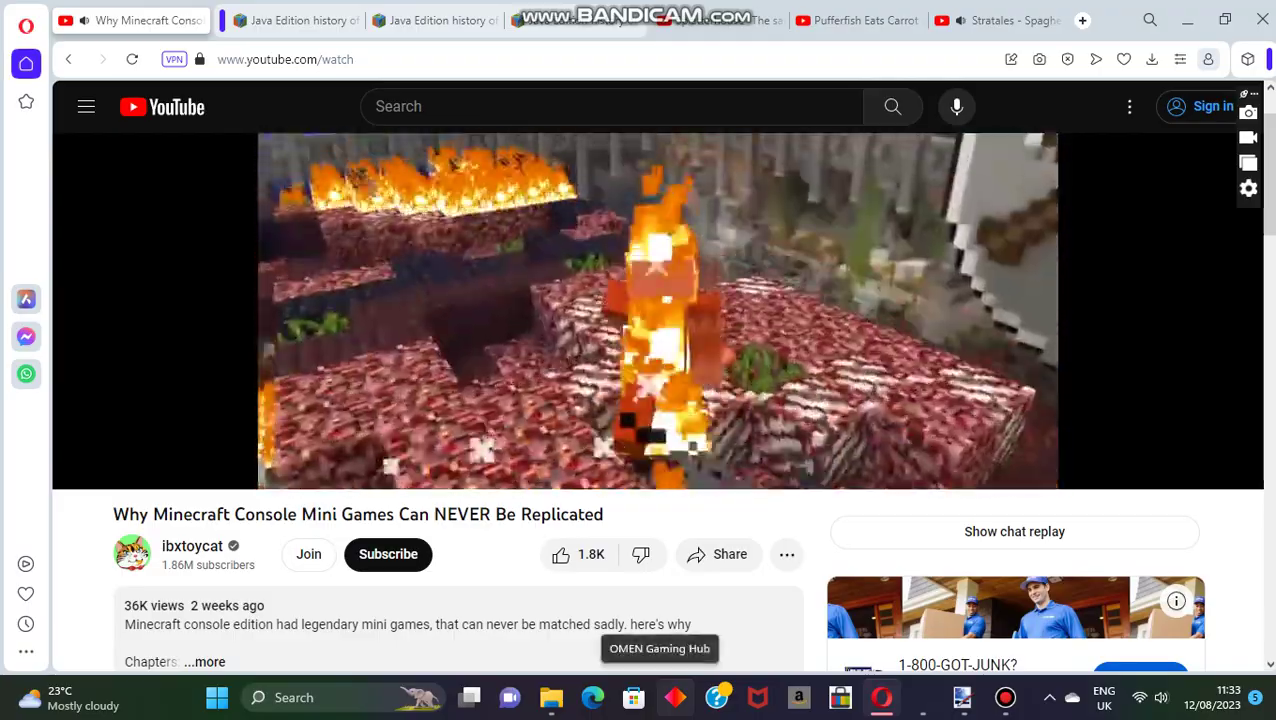
scroll(658, 356, "up", 1)
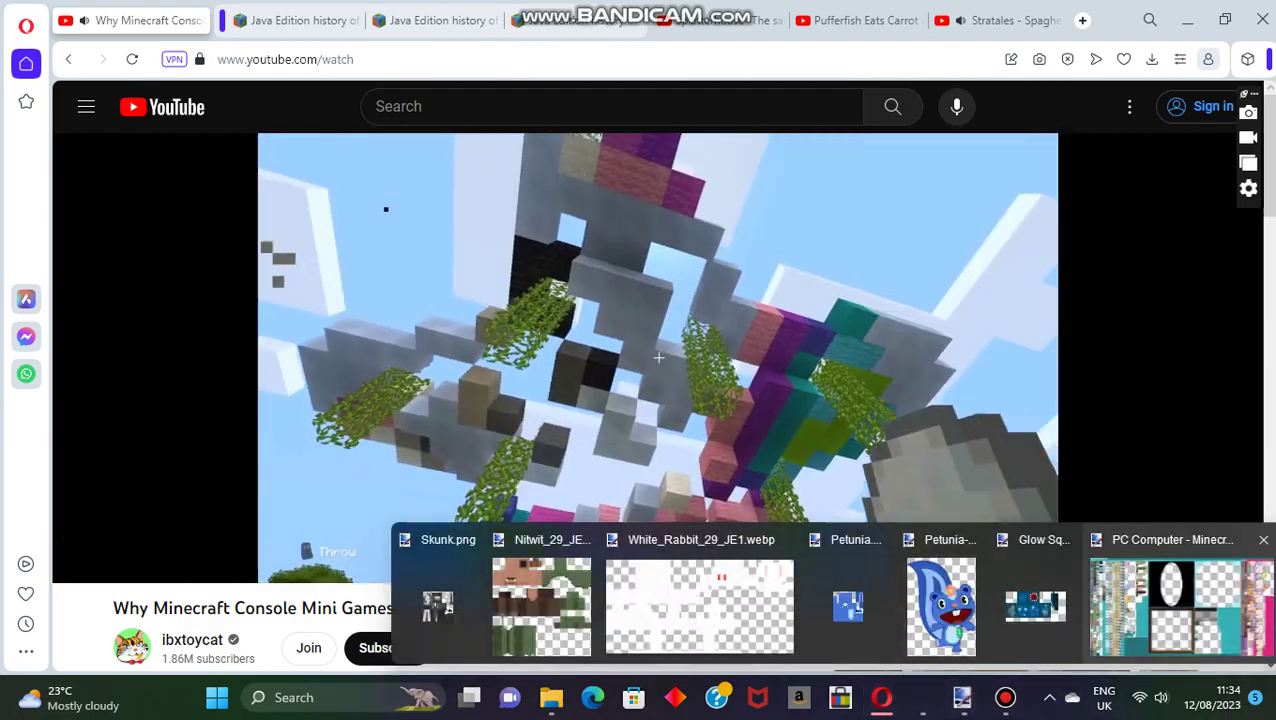
Return to Glow Squid.png in paint.net and pencil a light blue highlight pixel on the top face and grey shading beside the mouth.
left_click(1032, 610)
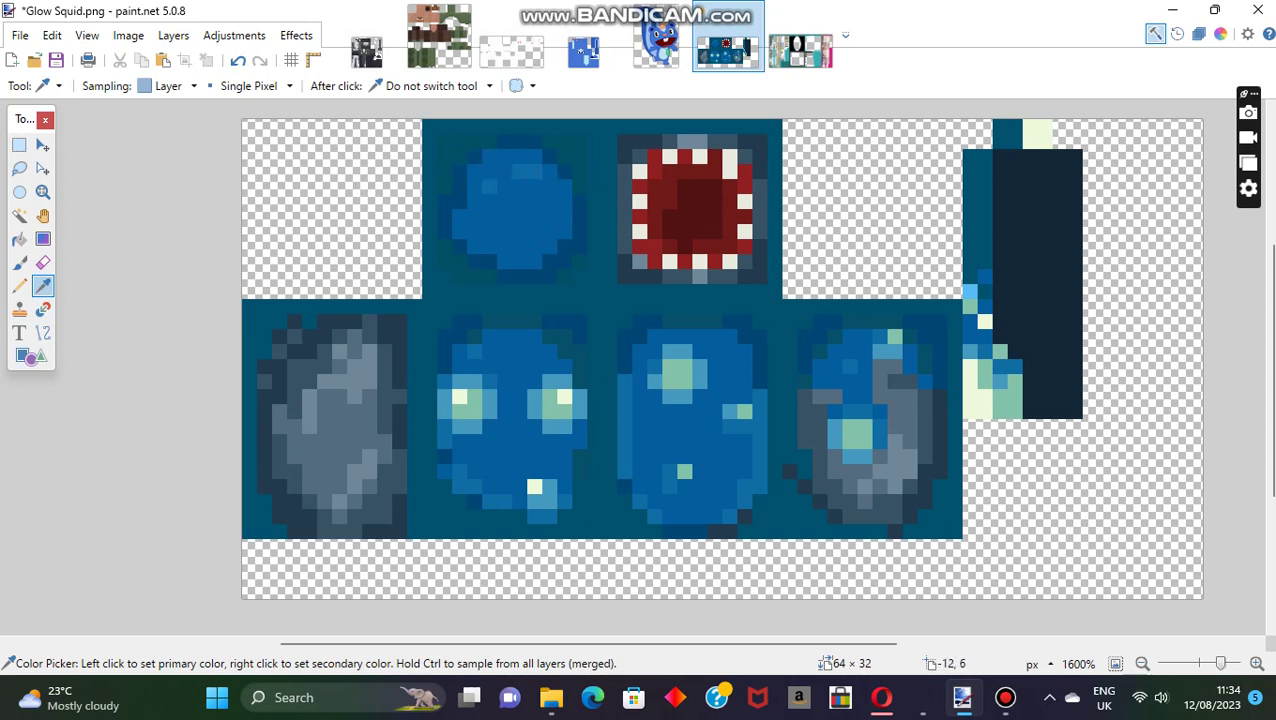
left_click(19, 286)
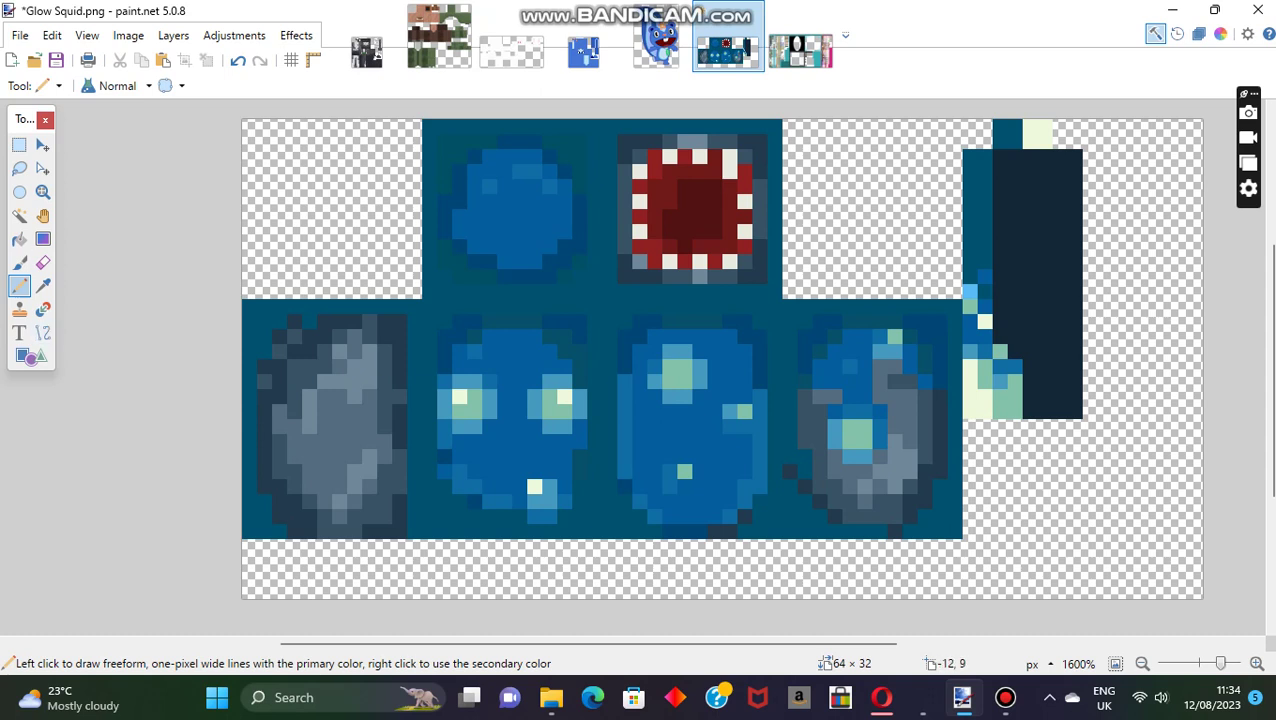
left_click(43, 285)
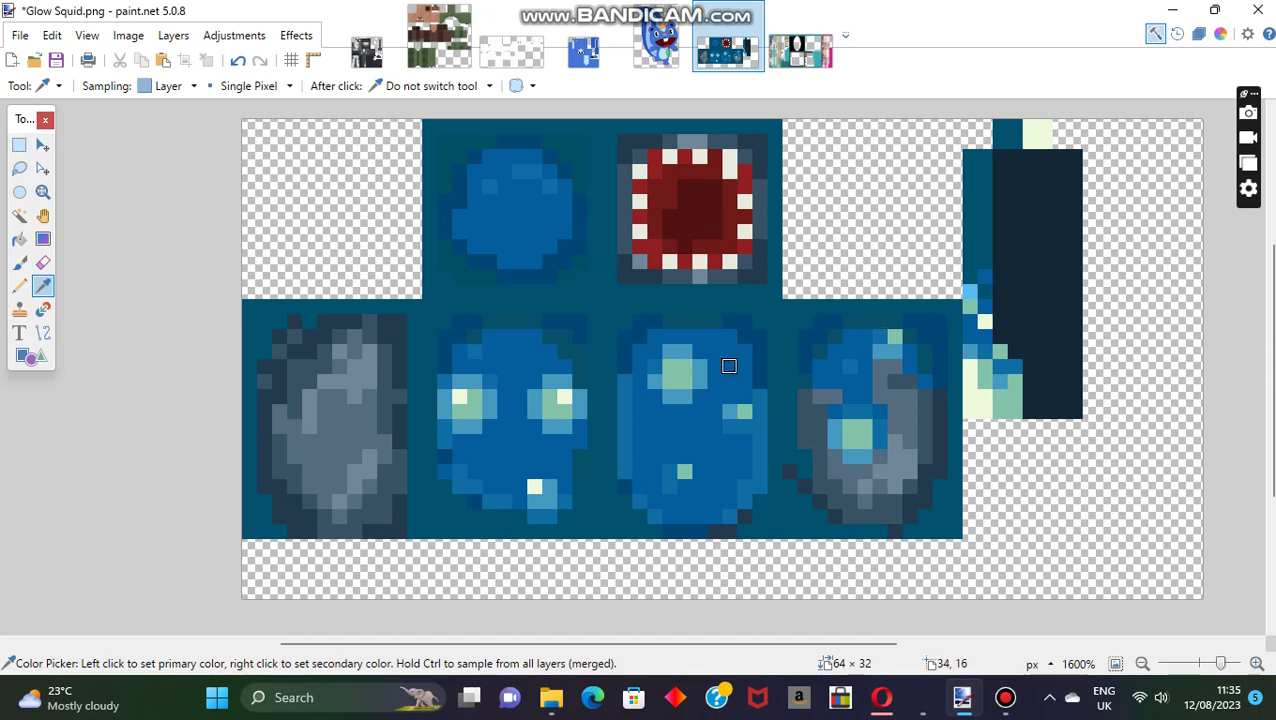
left_click(19, 285)
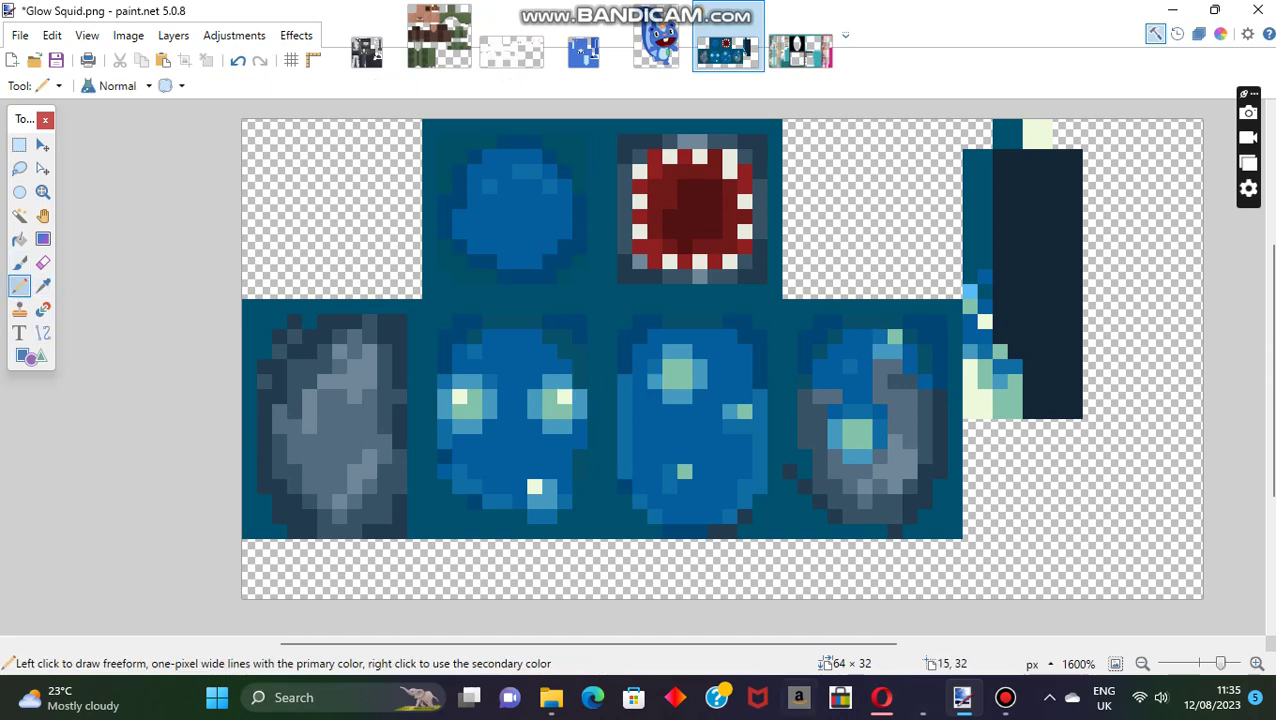
Switch to the YouTube video in Opera and pause and resume it to read the in-game player scoreboard.
left_click(920, 697)
left_click(881, 697)
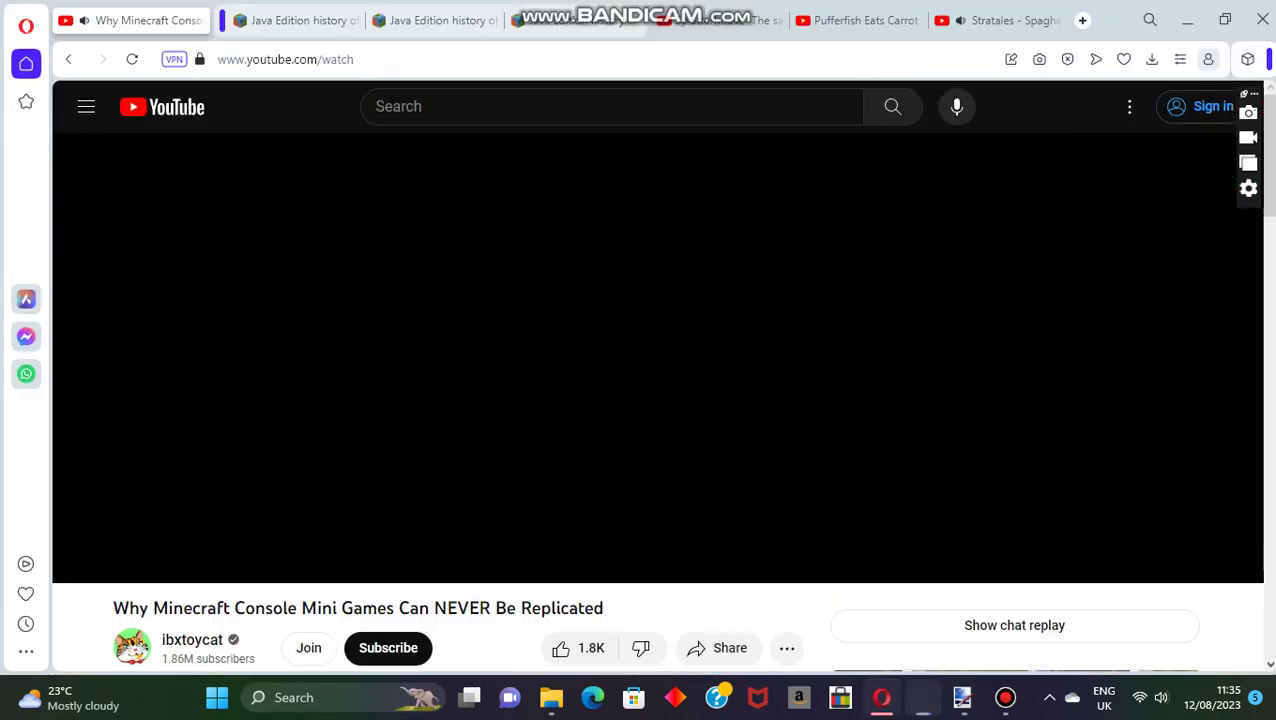
key("space")
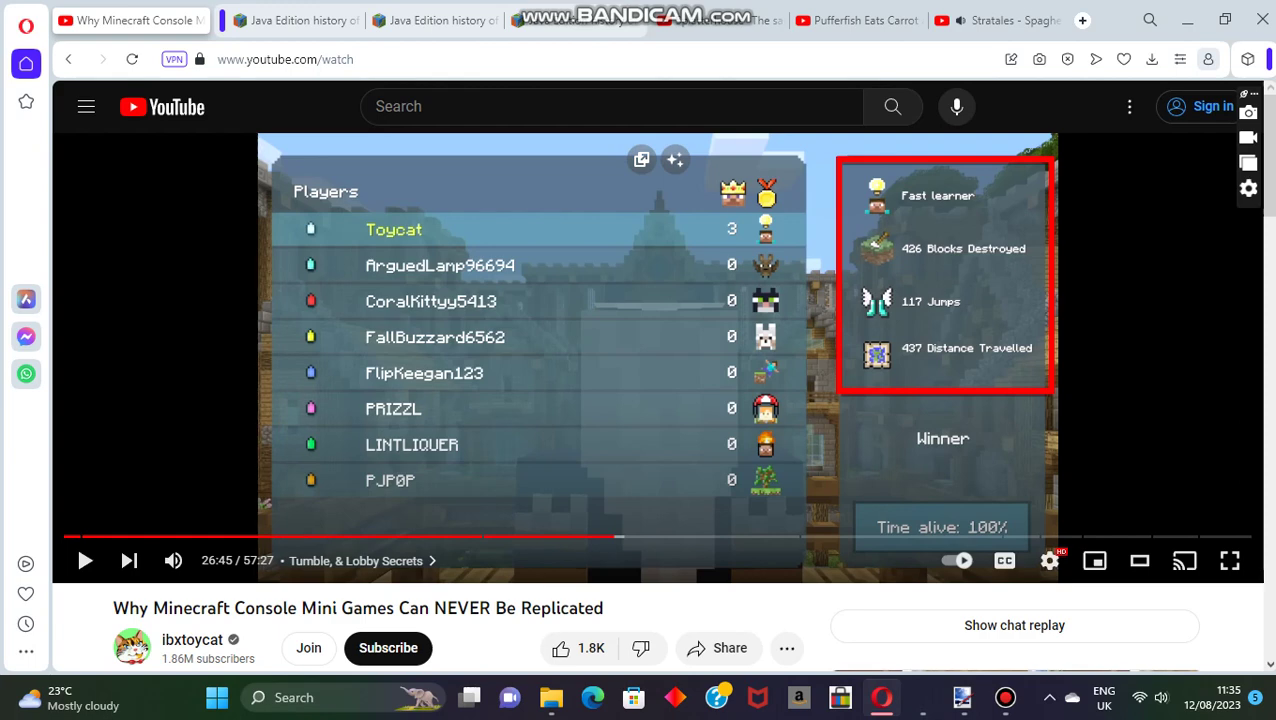
key("space")
key("space")
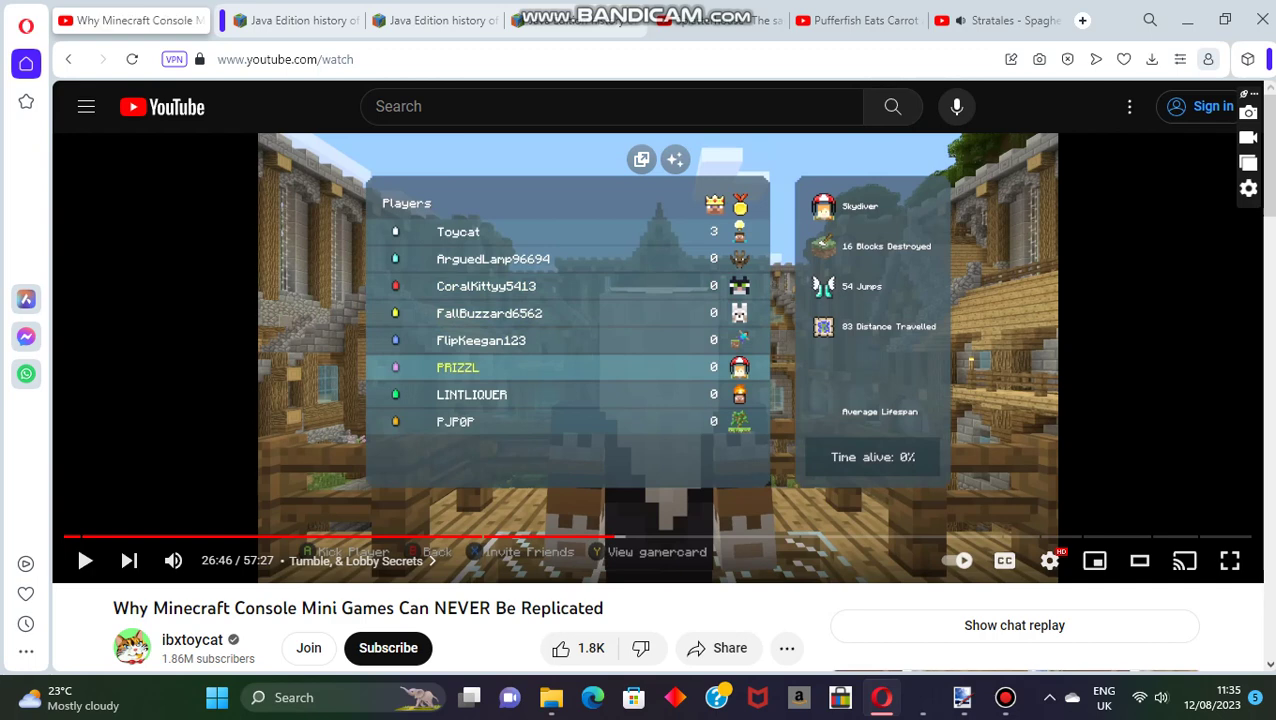
key("space")
Return to Glow Squid.png, sample the dark blue of the rightmost body face and pencil over grey pixels on its left edge.
mouse_move(962, 697)
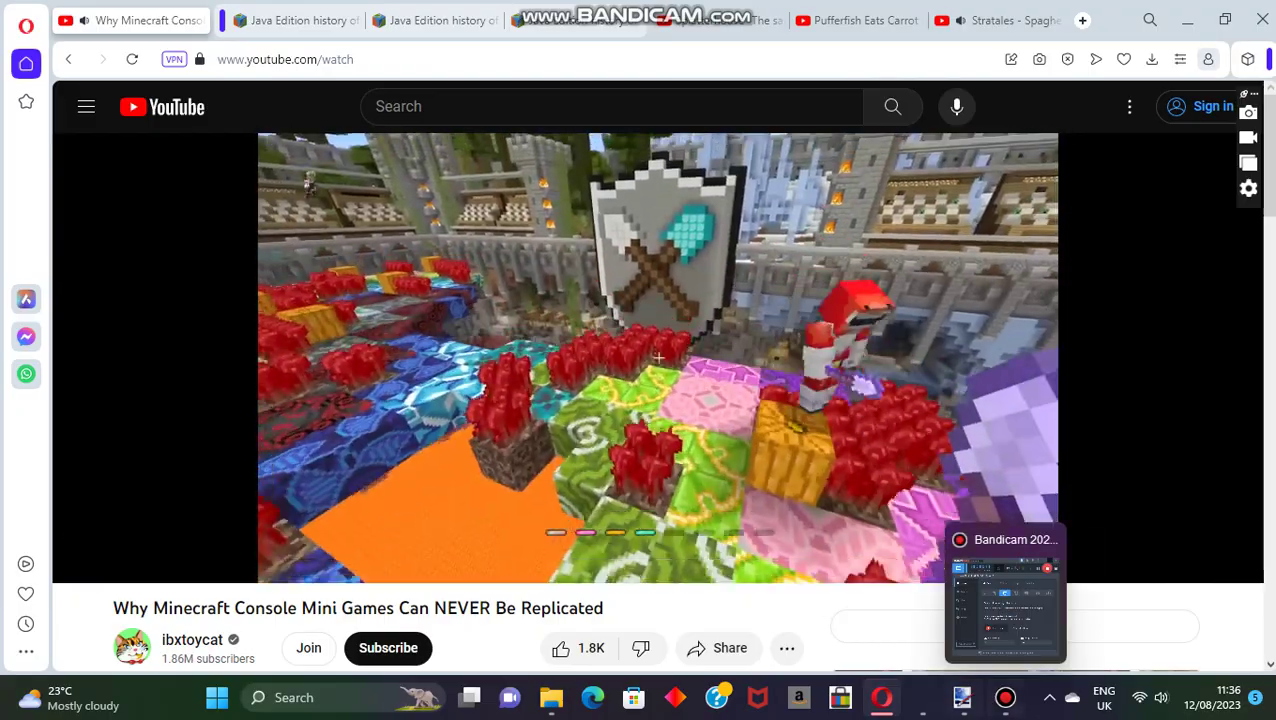
mouse_move(962, 697)
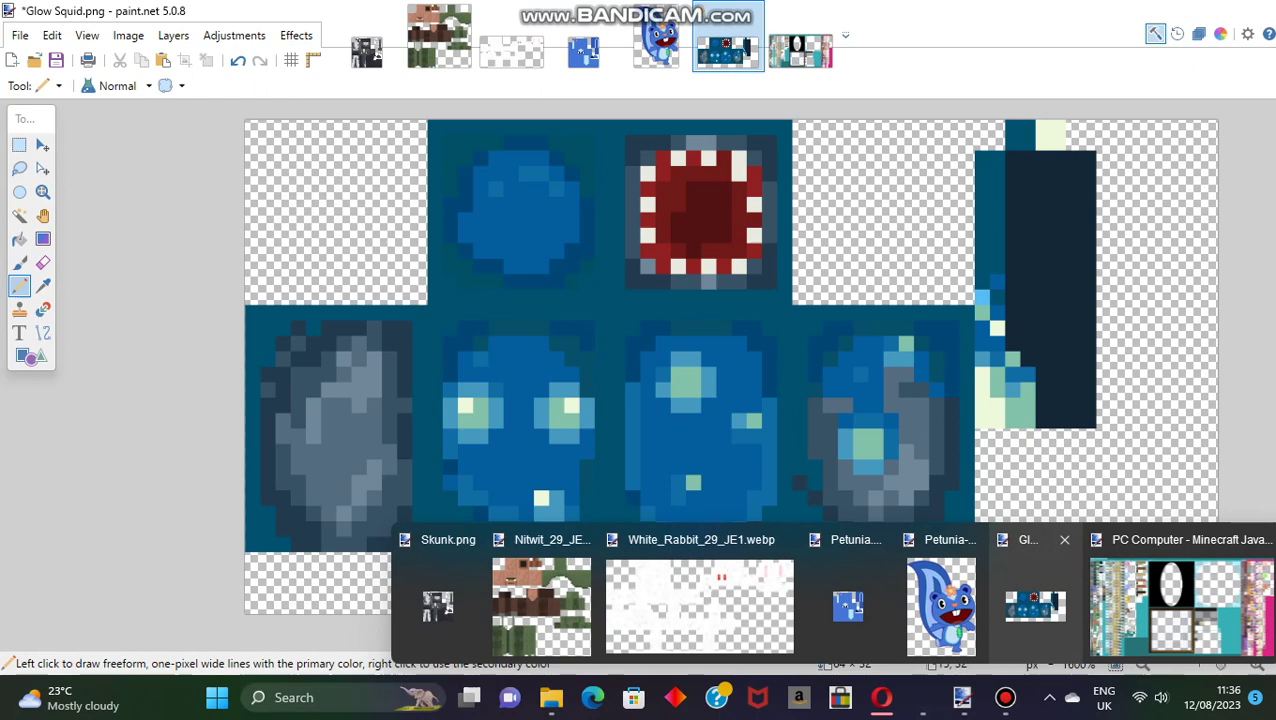
left_click(1035, 605)
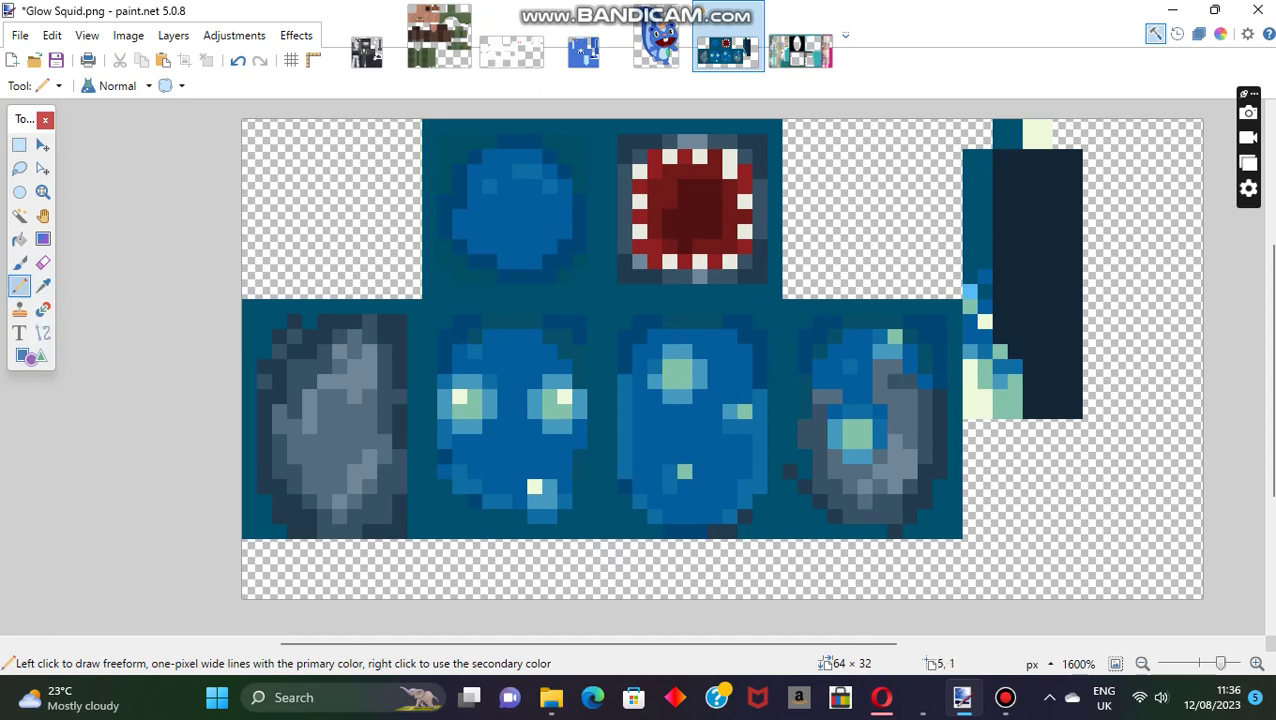
left_click(52, 35)
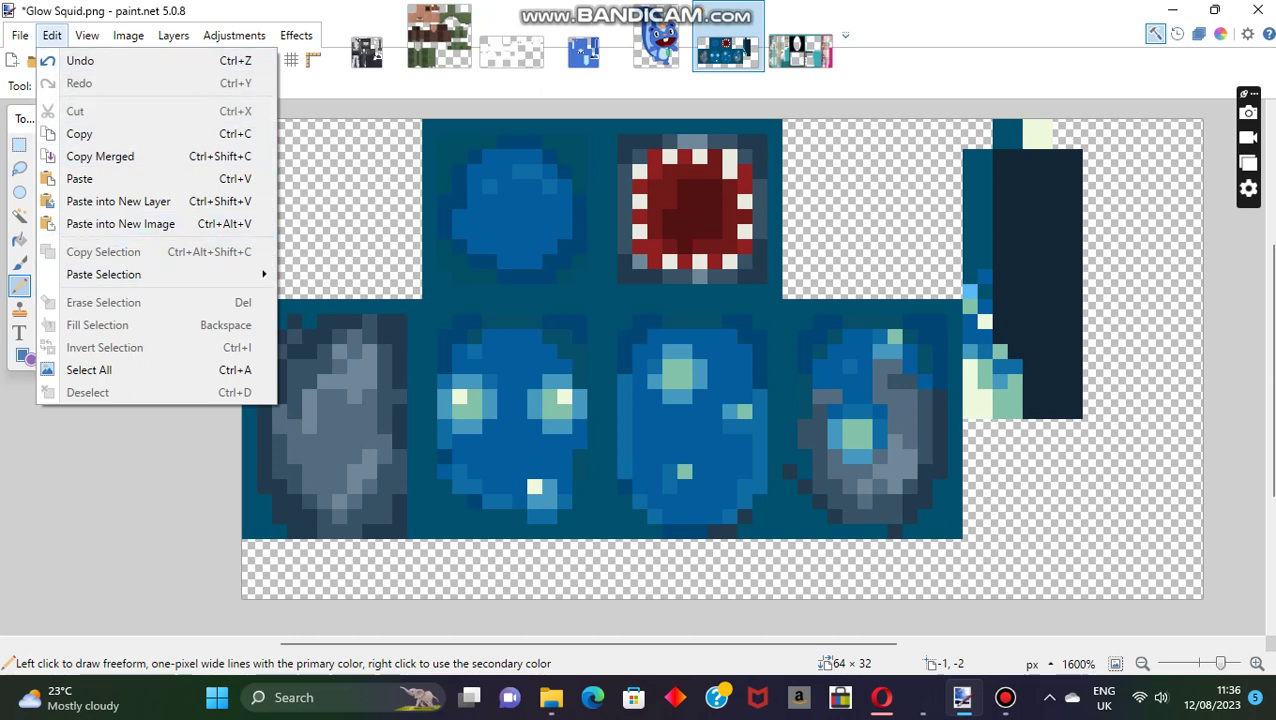
key("Escape")
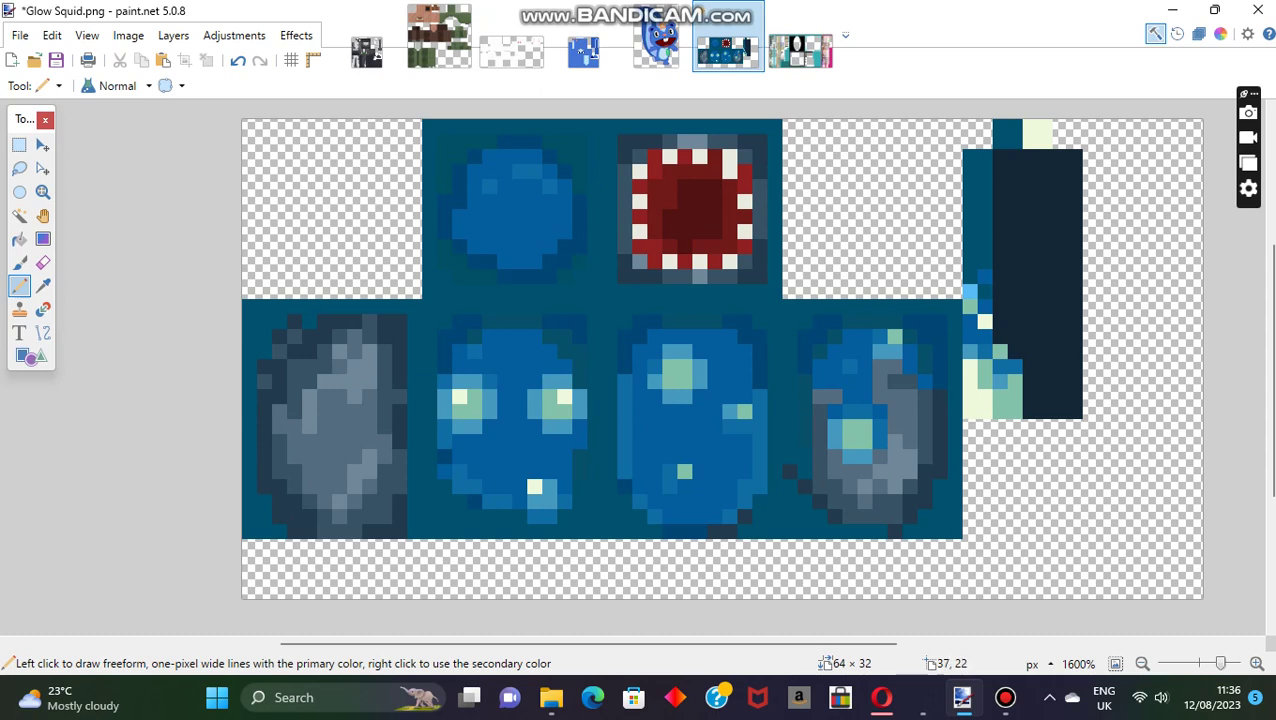
left_click(43, 286)
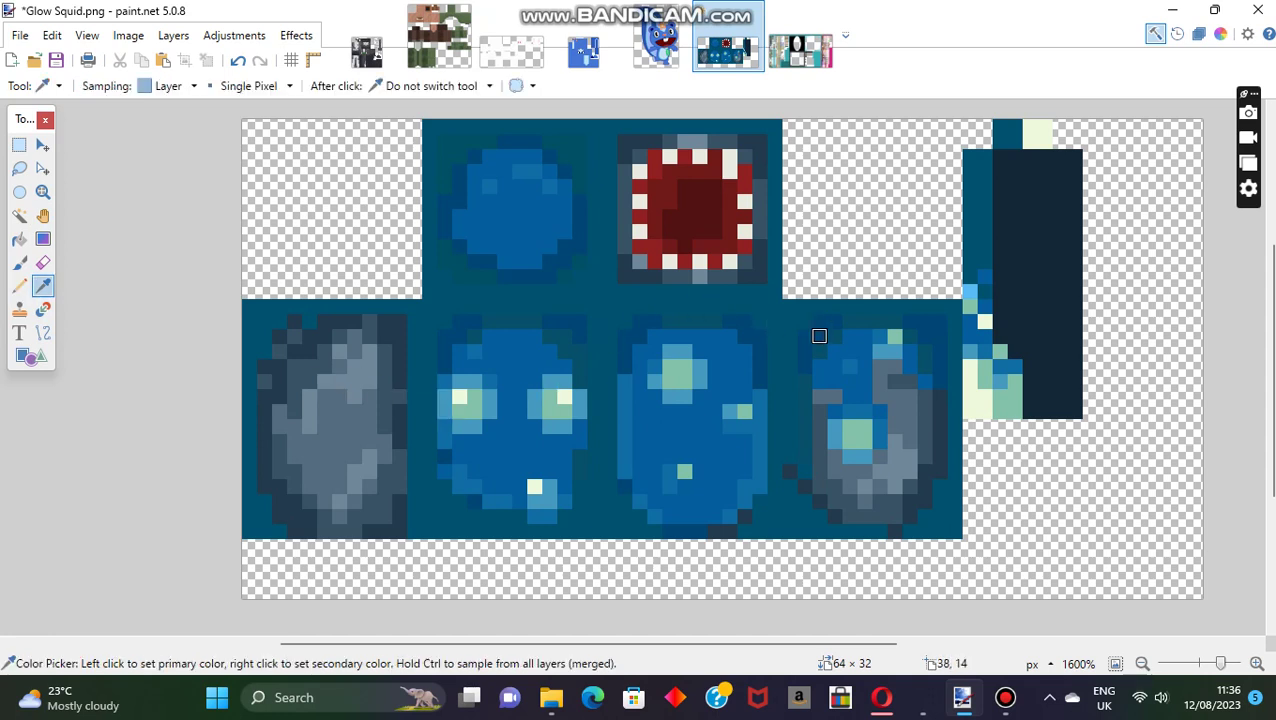
left_click(19, 286)
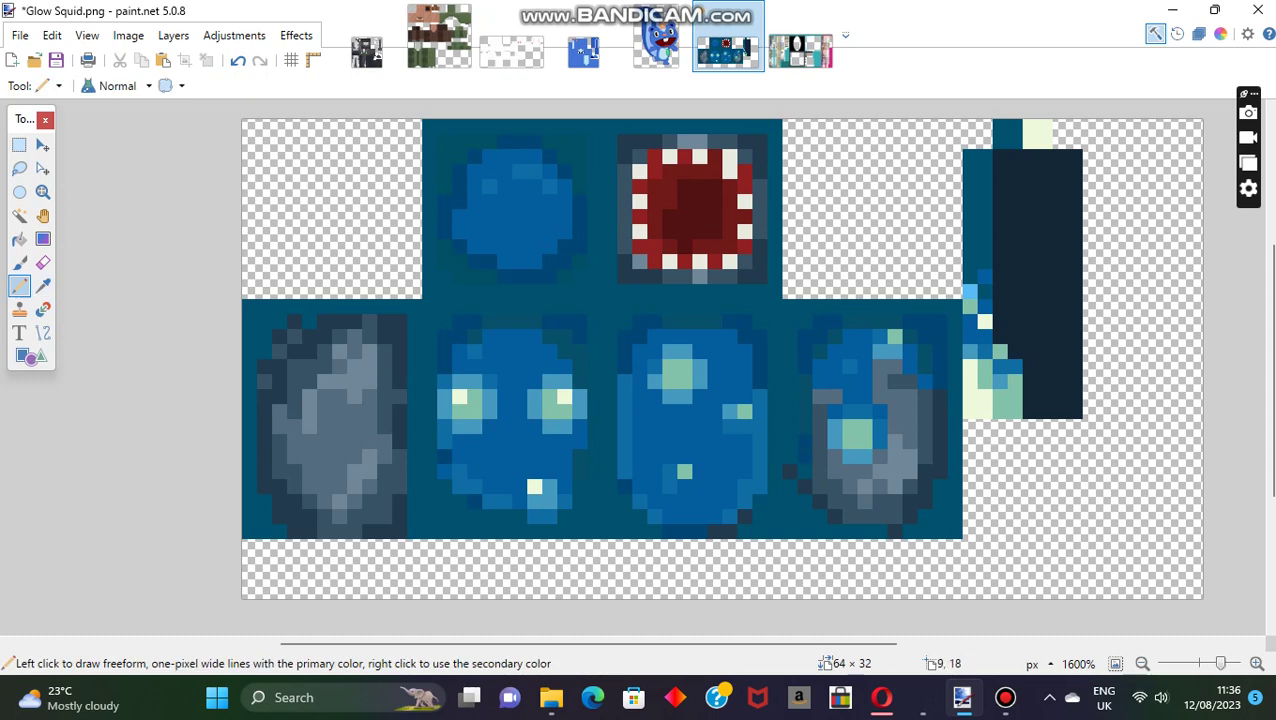
Extend the dark blue shading down the left edge of the rightmost body face, sampling colours from the texture.
left_click(43, 286)
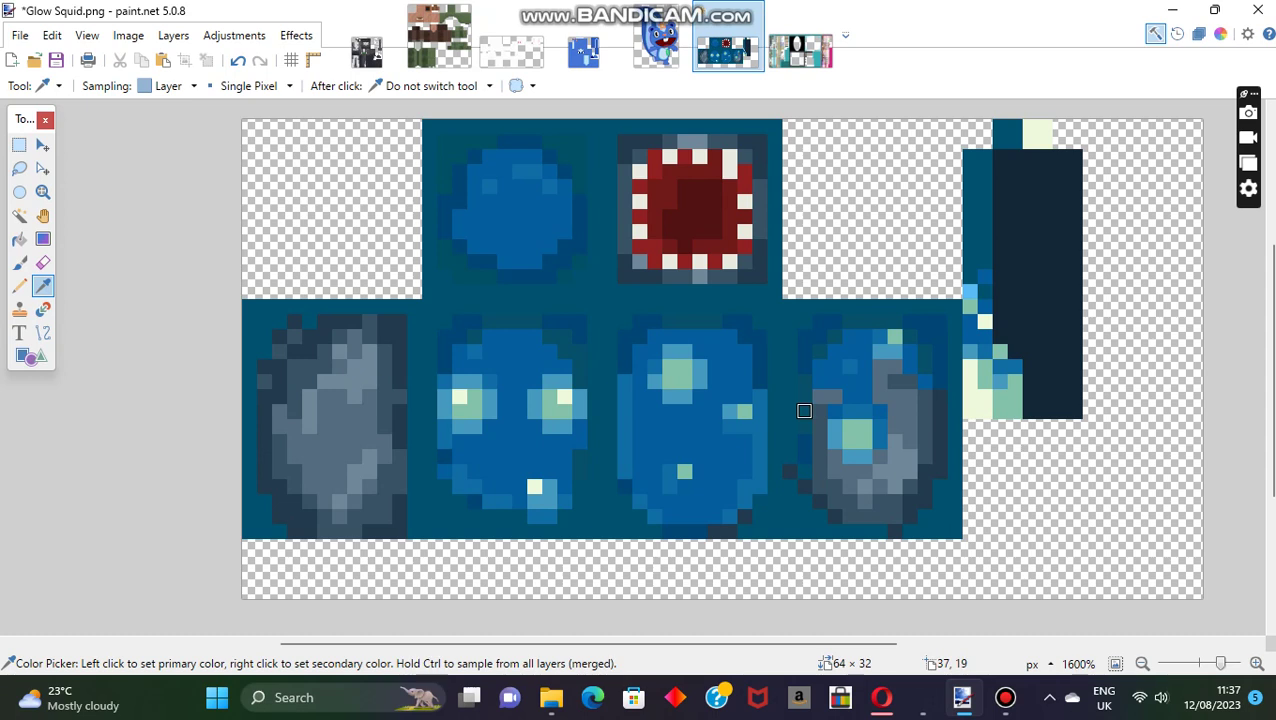
left_click(19, 286)
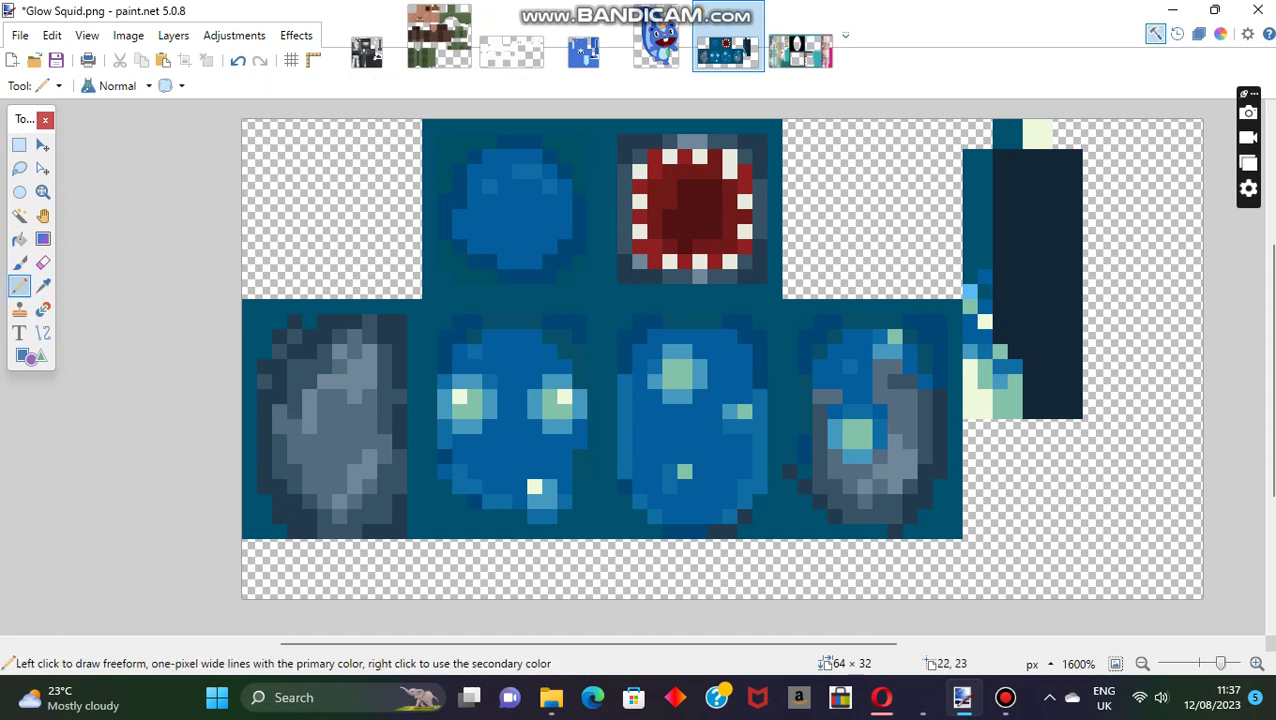
left_click(820, 456)
left_click(43, 286)
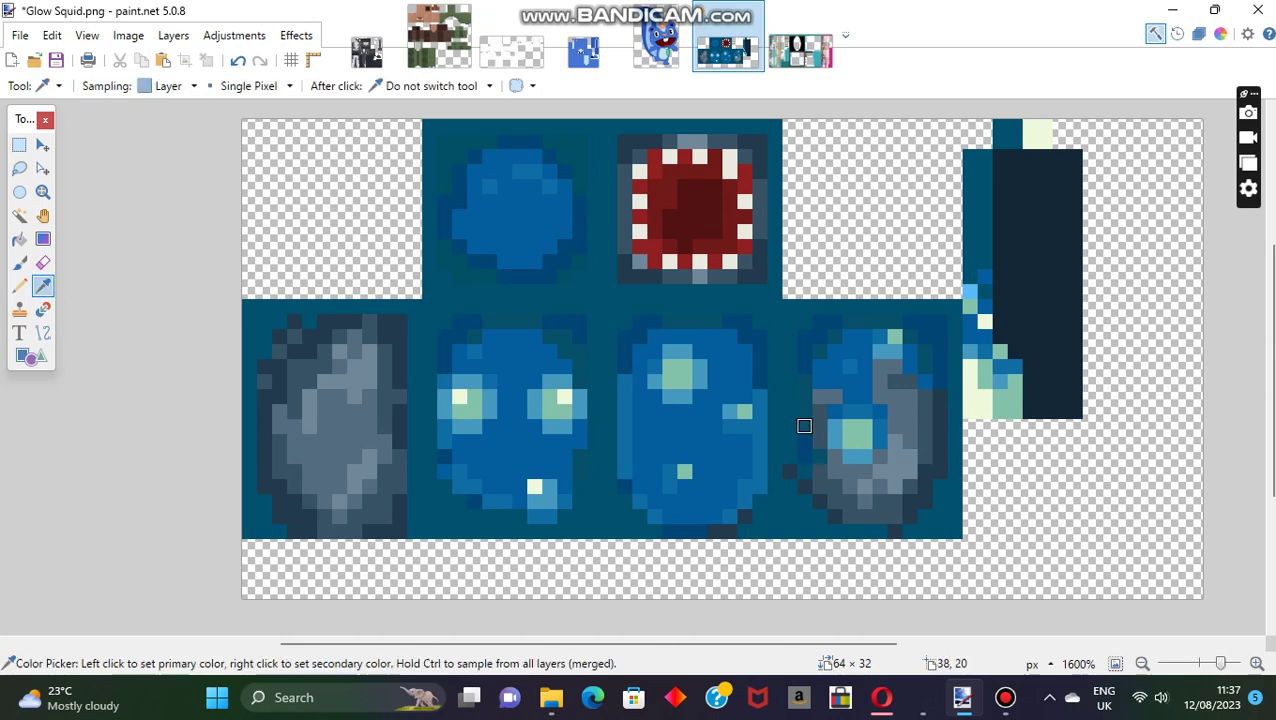
Check the YouTube video in Opera and view the Minecraft Java Edition Caves & Cliffs sprite sheet in paint.net.
left_click(881, 697)
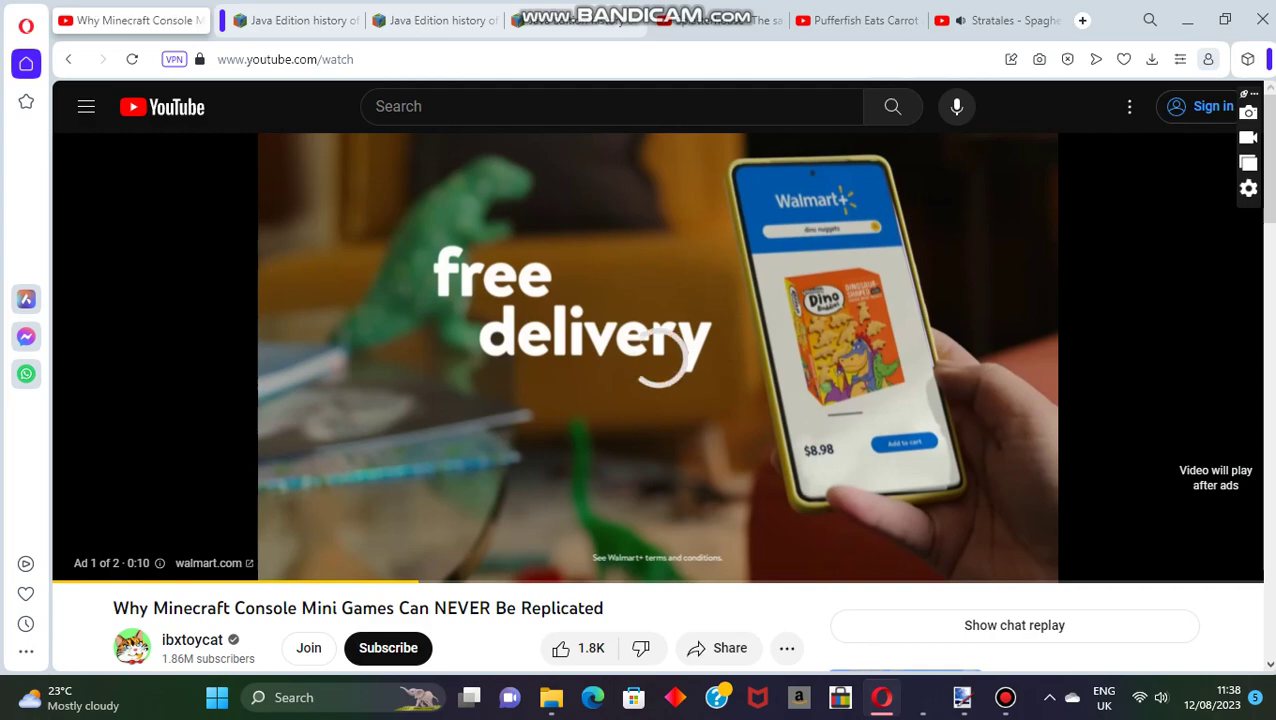
mouse_move(962, 697)
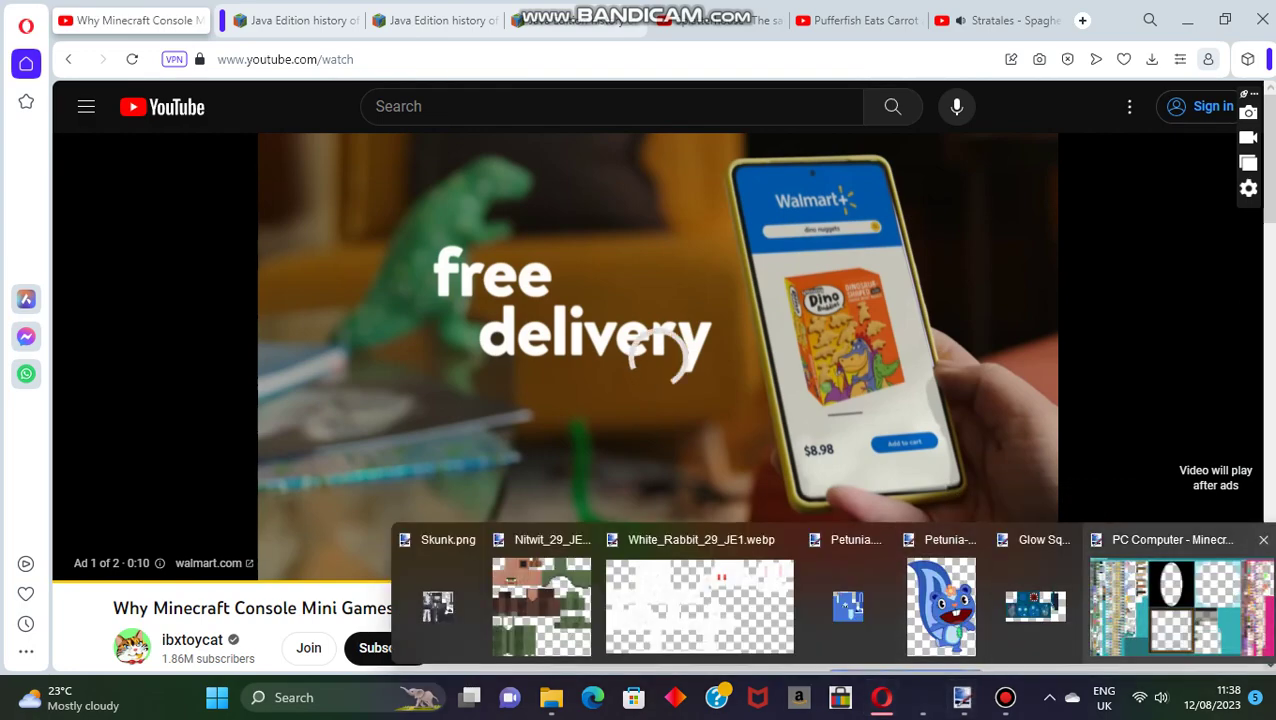
left_click(1180, 605)
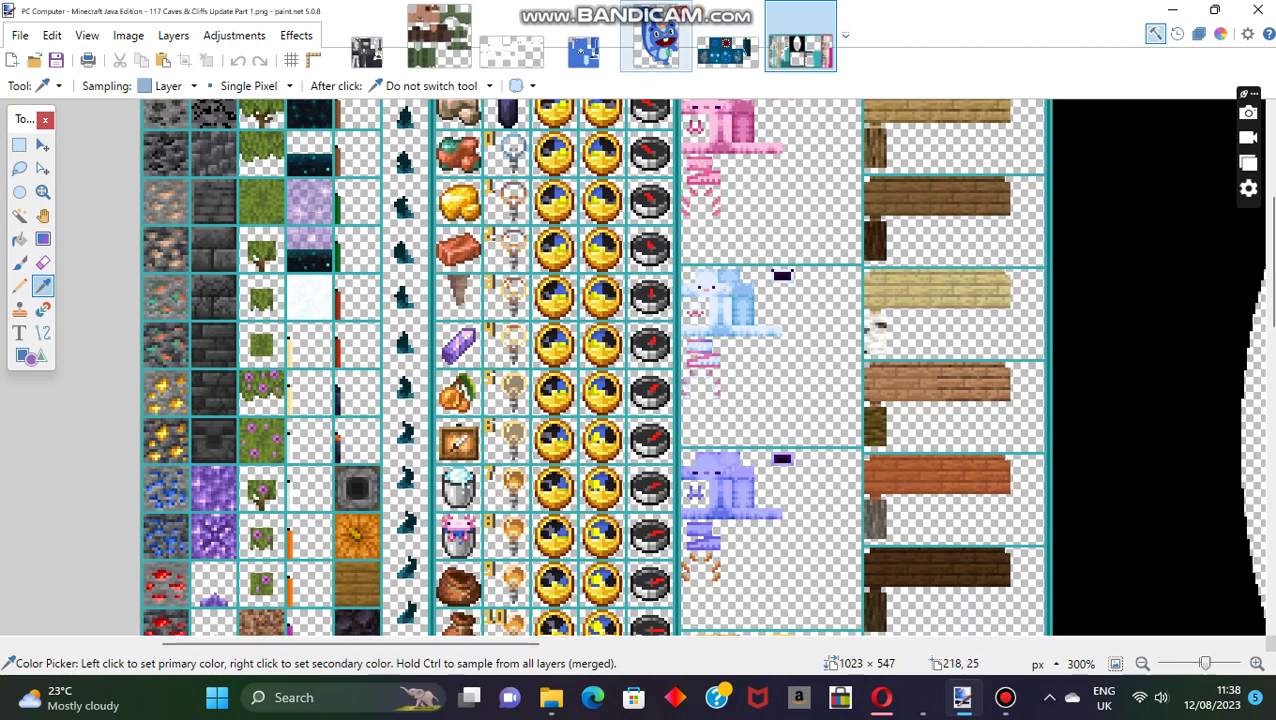
Return to Glow Squid.png and pencil dark blue pixels along the lower left edge of the rightmost body face.
left_click(728, 40)
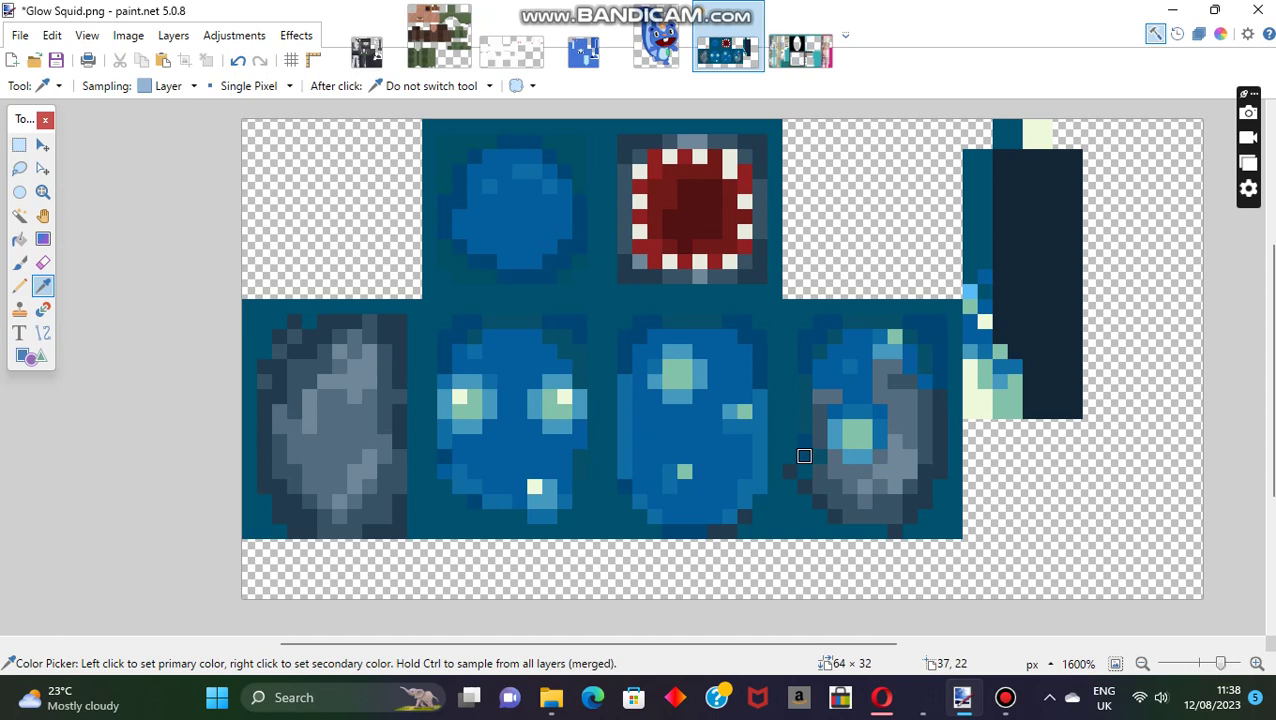
key("p")
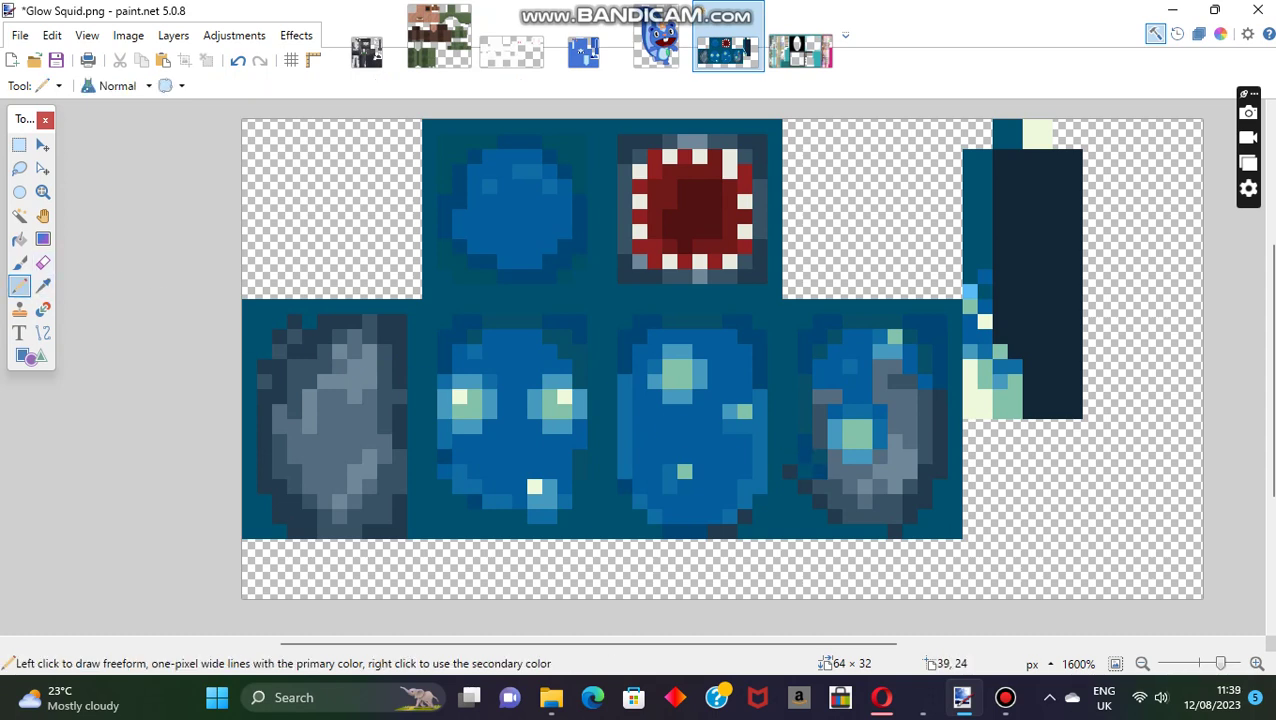
left_click(43, 285)
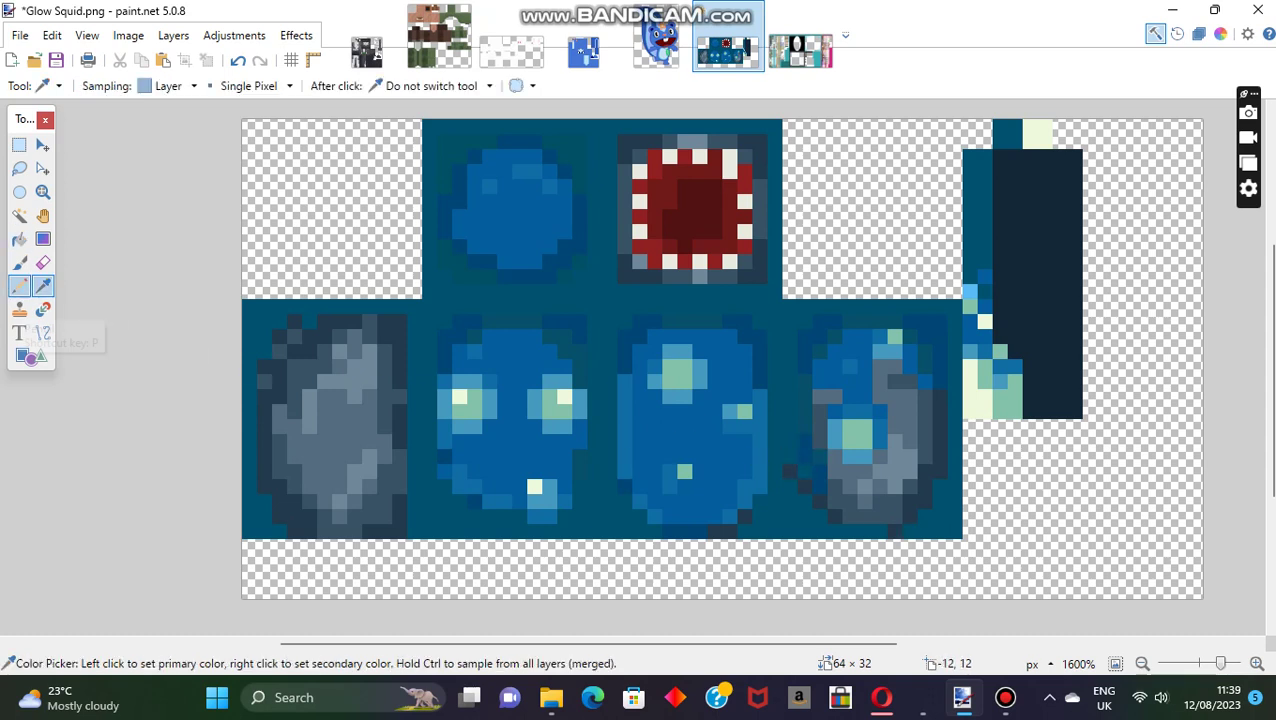
left_click(19, 285)
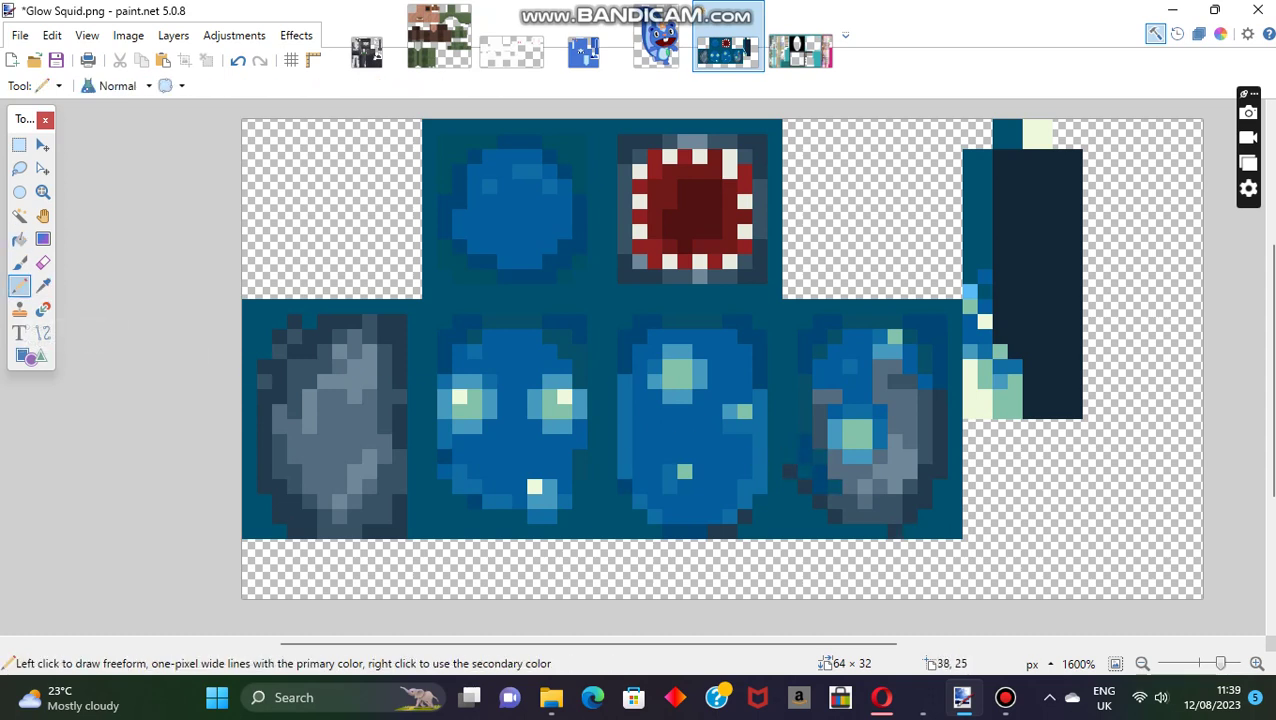
Switch back to Opera to continue watching the Minecraft console mini games video.
left_click(881, 697)
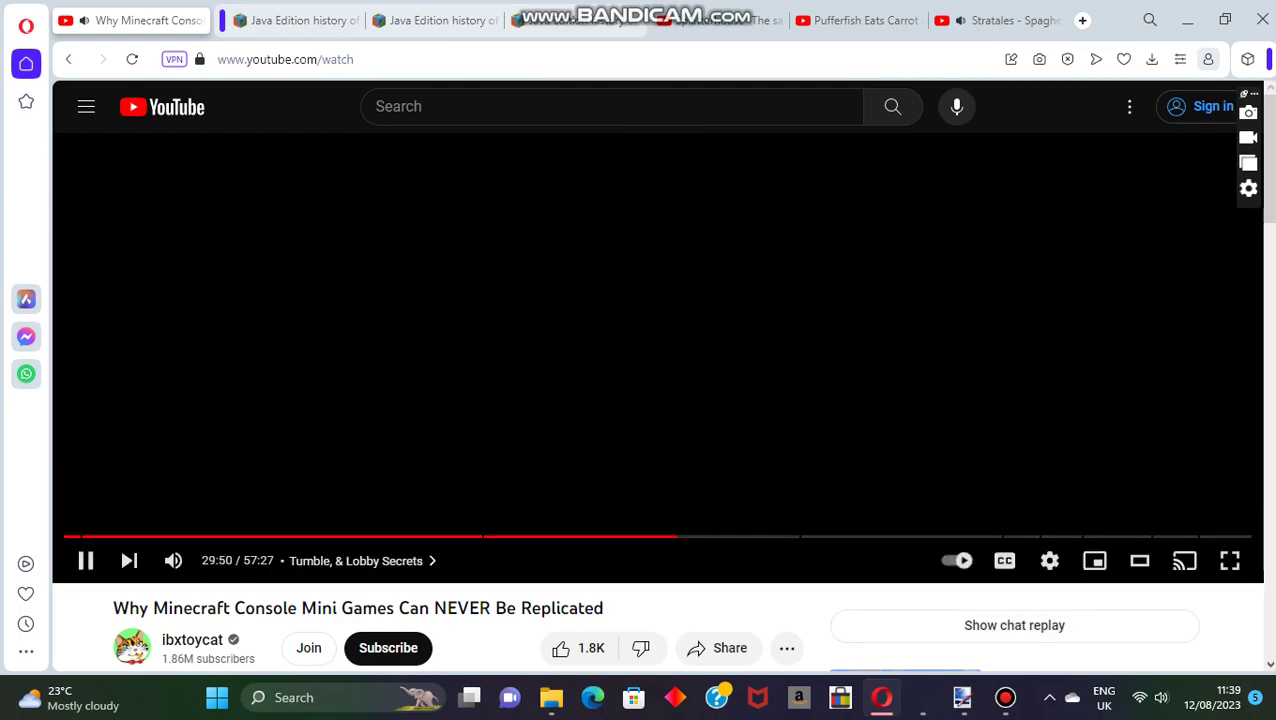
mouse_move(881, 697)
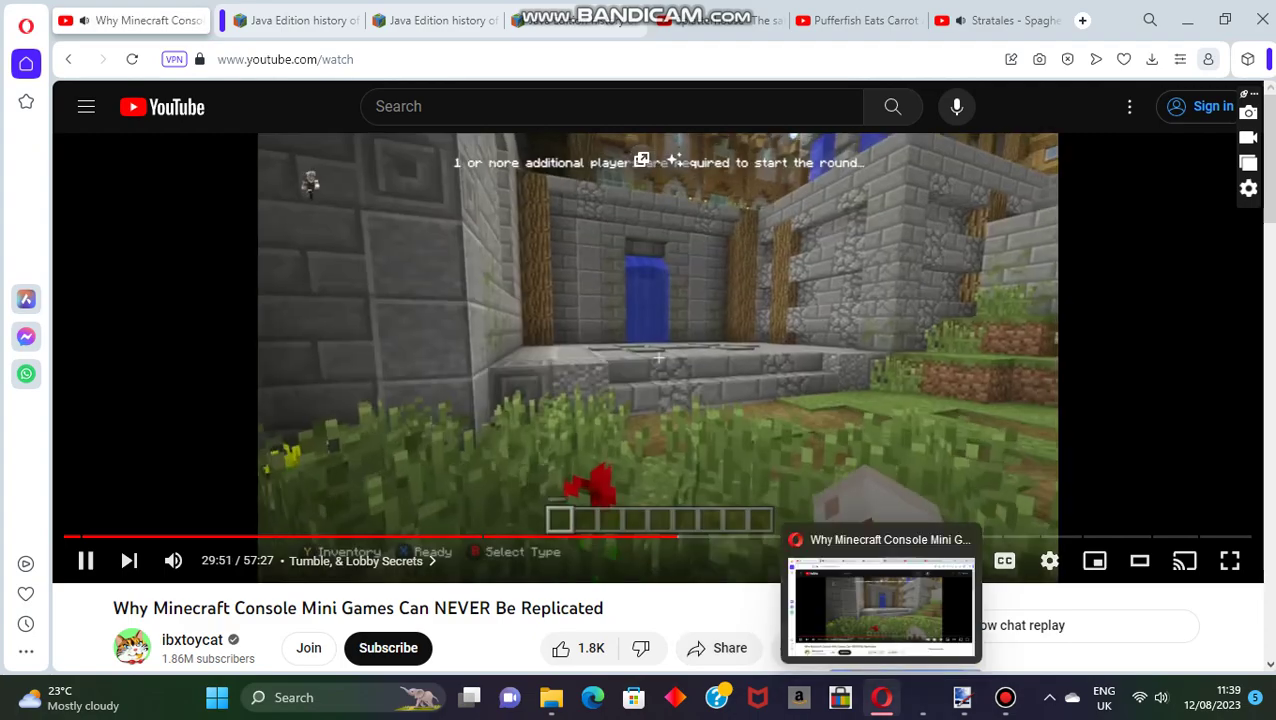